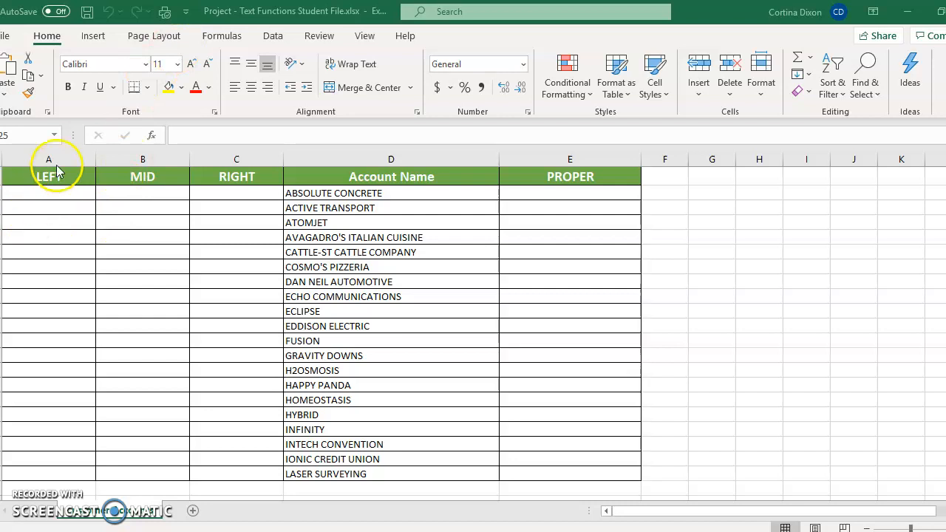
Enter the formula =LEFT(D2,3) in cell A2 to extract the first three characters of the account name
click(42, 193)
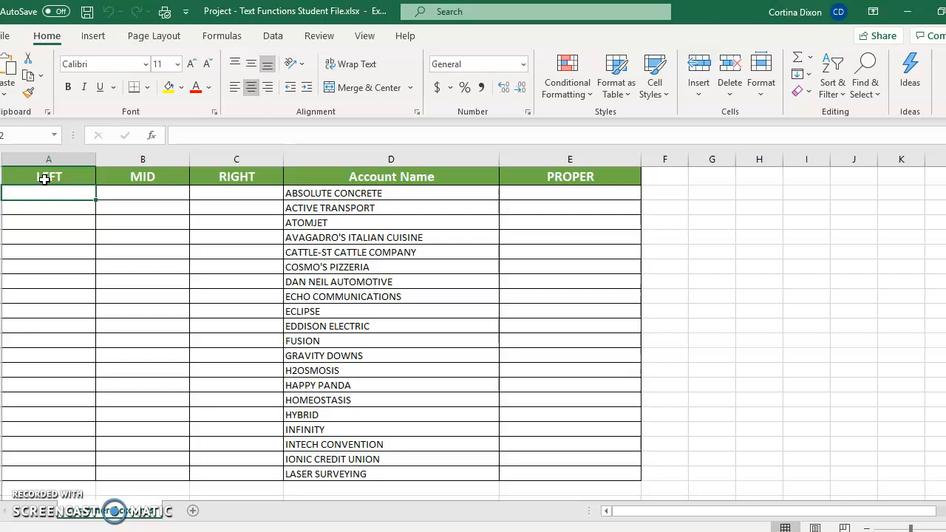
click(51, 196)
text(=)
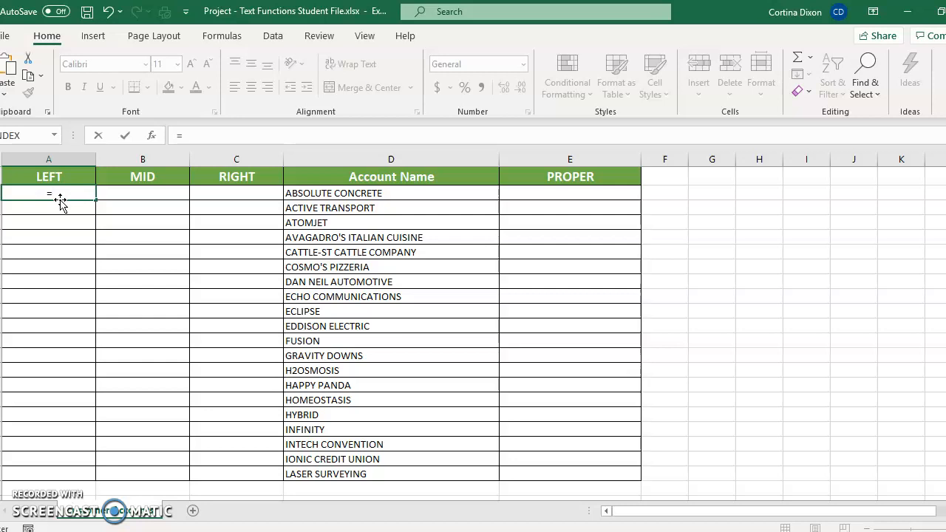
text(LEFT)
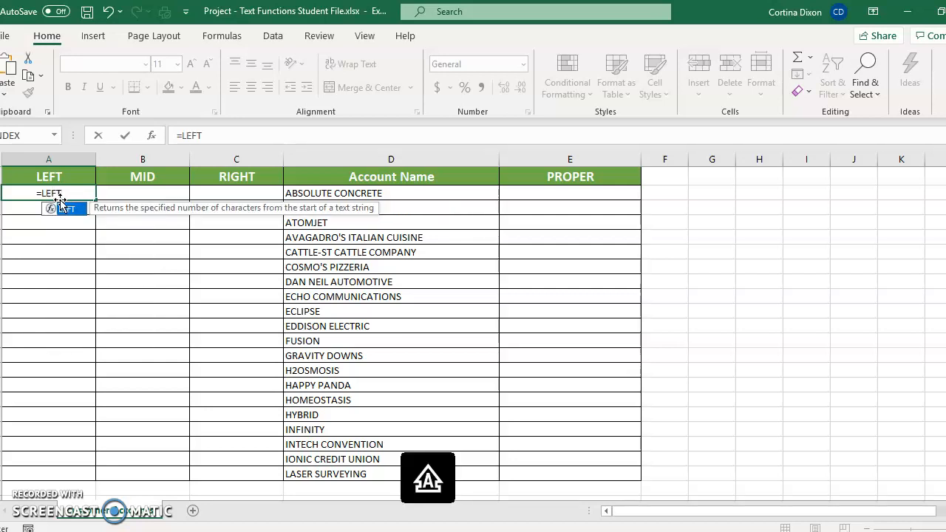
text(()
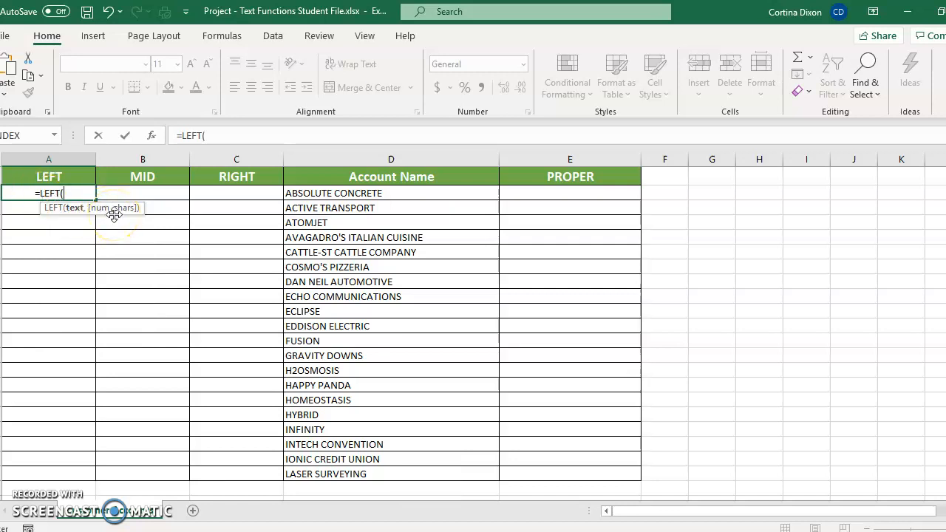
text(D2)
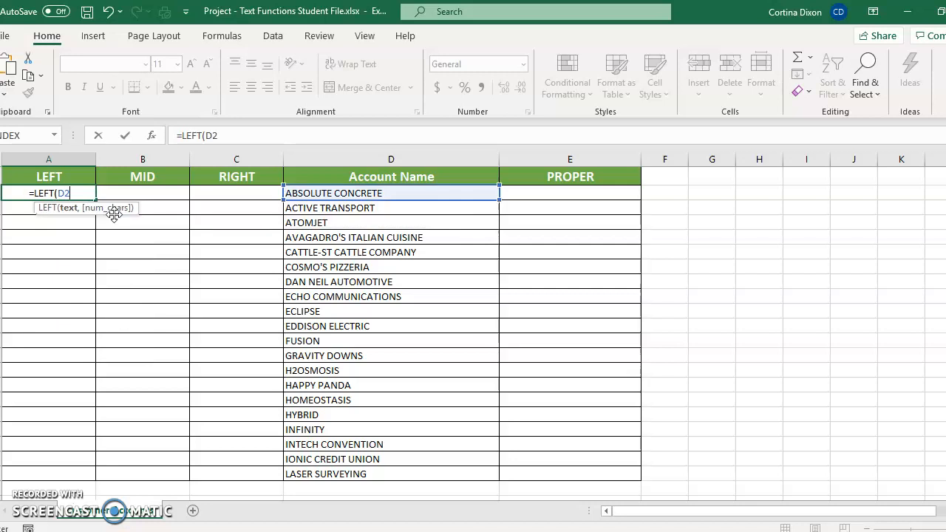
text(,3))
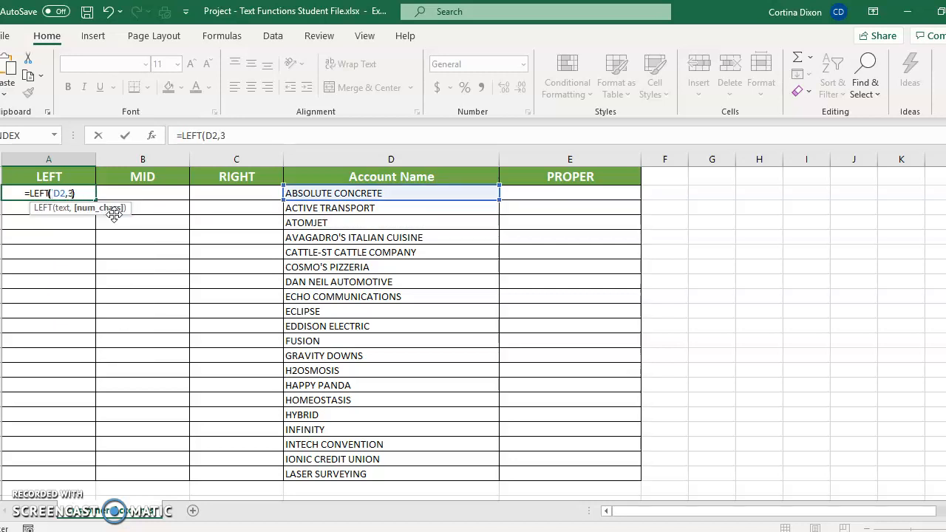
key(Return)
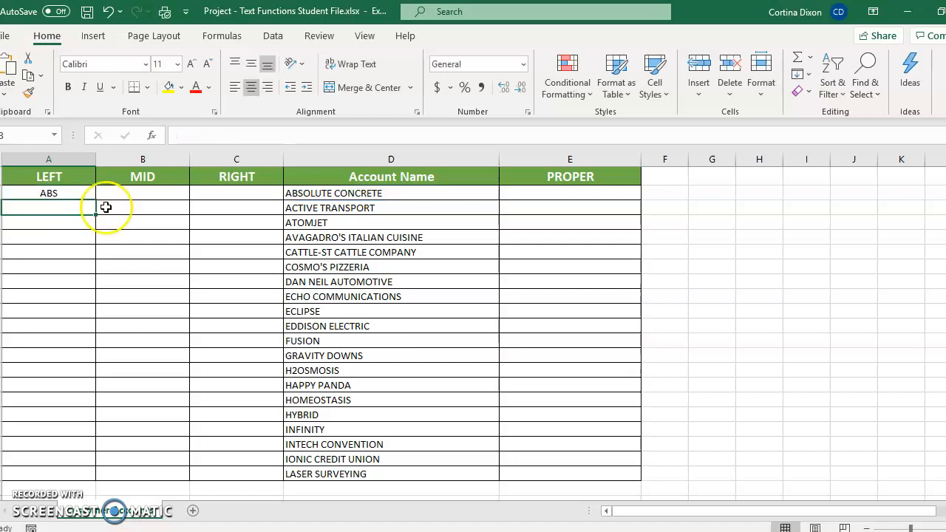
Fill the LEFT formula from A2 down column A through the last account row, LASER SURVEYING
click(66, 193)
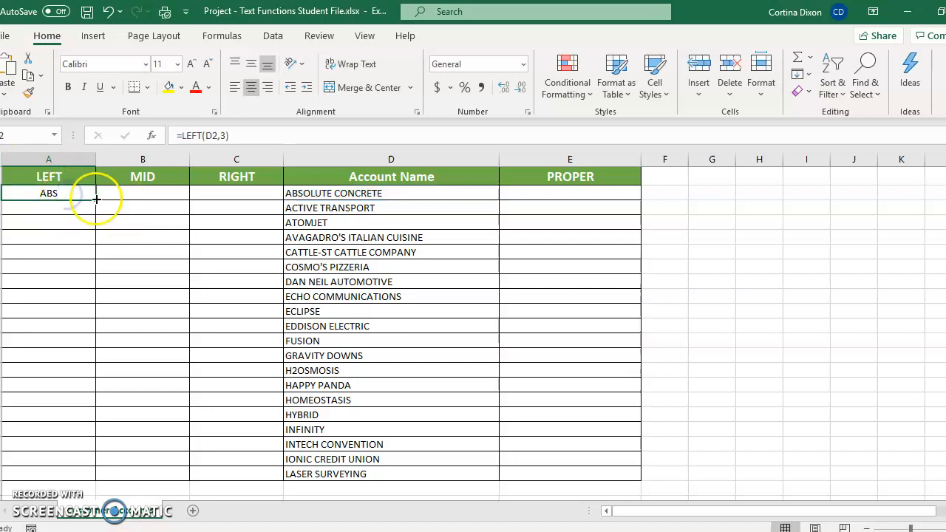
drag(94, 199, 85, 393)
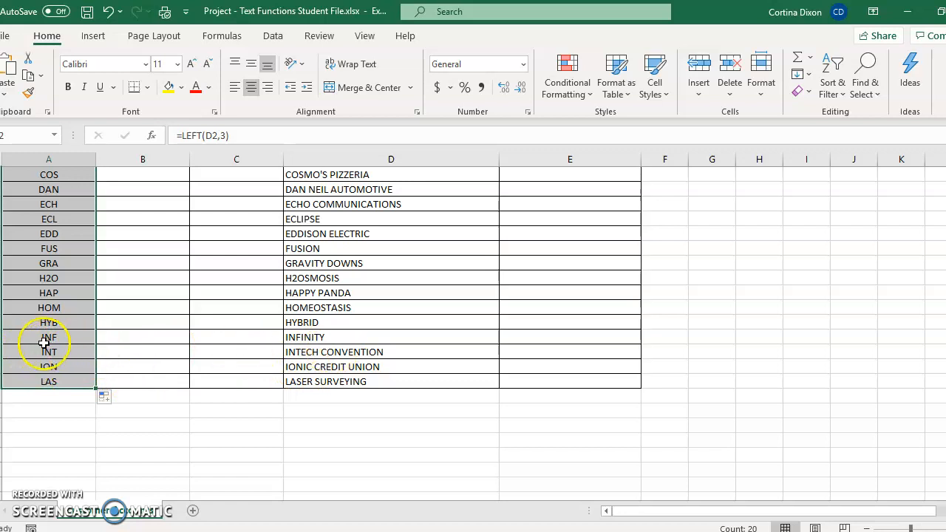
scroll(137, 244, up, 2)
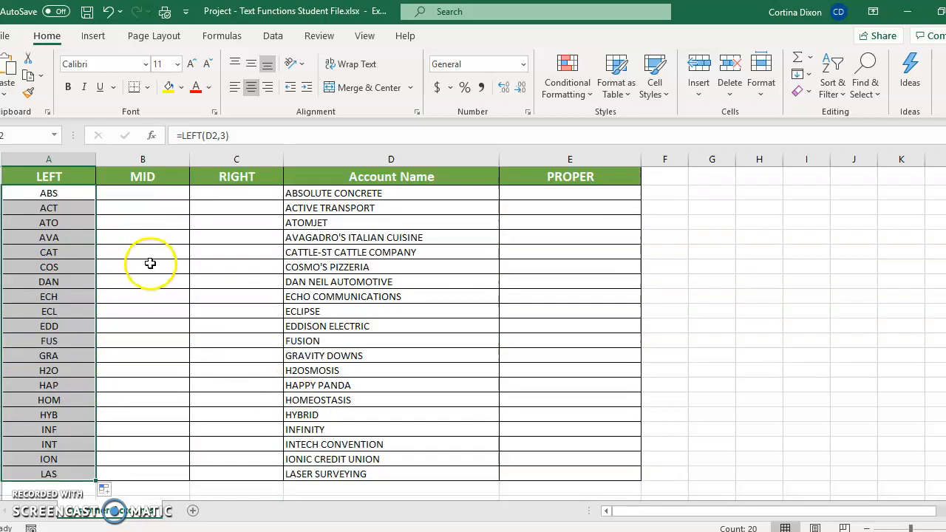
Insert the MID function in B2 with text D2, start number 2 and 4 characters, and fill it down through the last account row
click(132, 196)
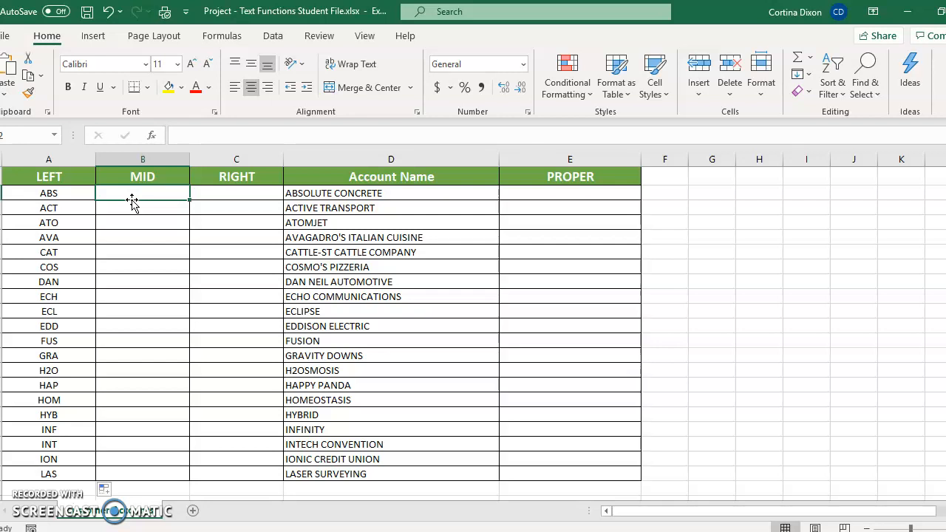
click(218, 39)
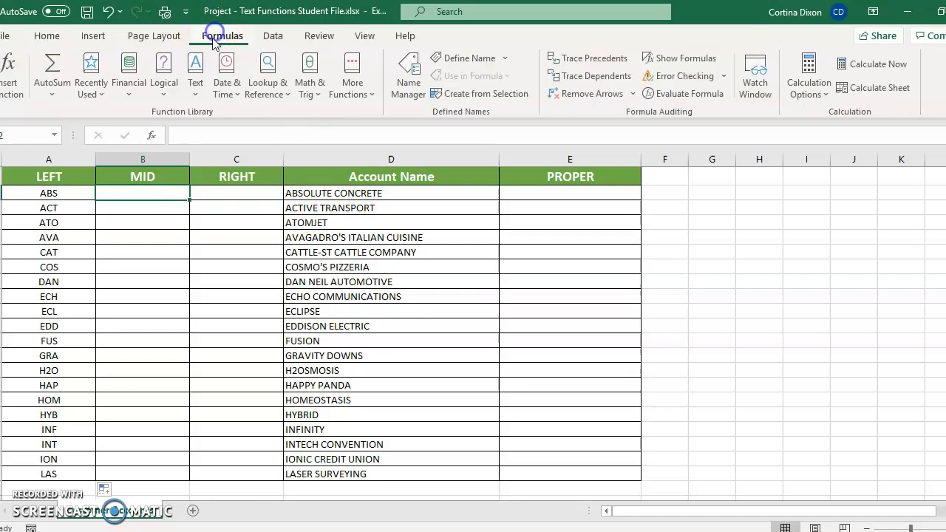
click(198, 95)
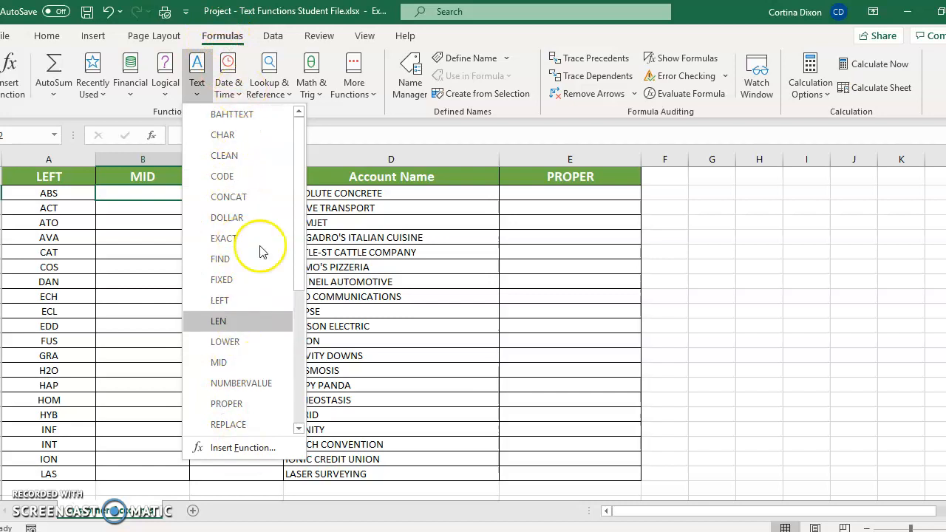
click(220, 362)
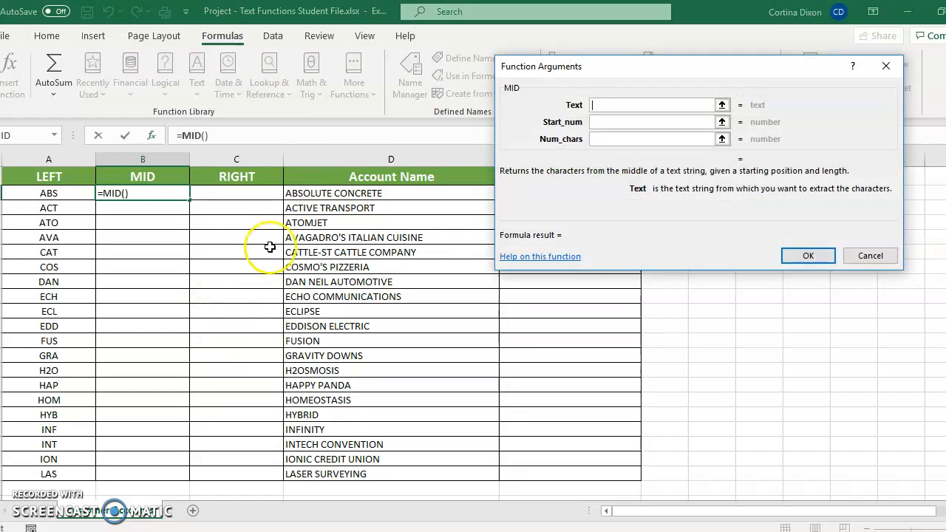
click(314, 193)
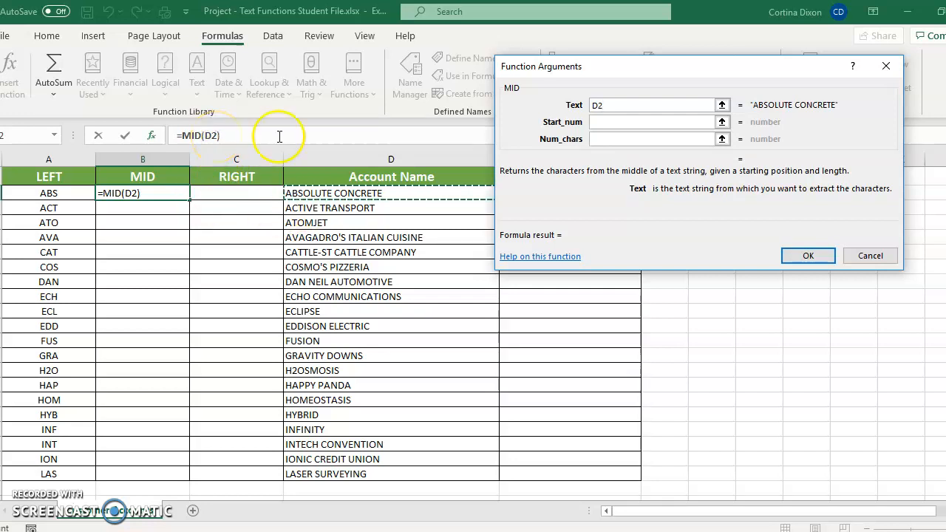
click(599, 124)
text(2)
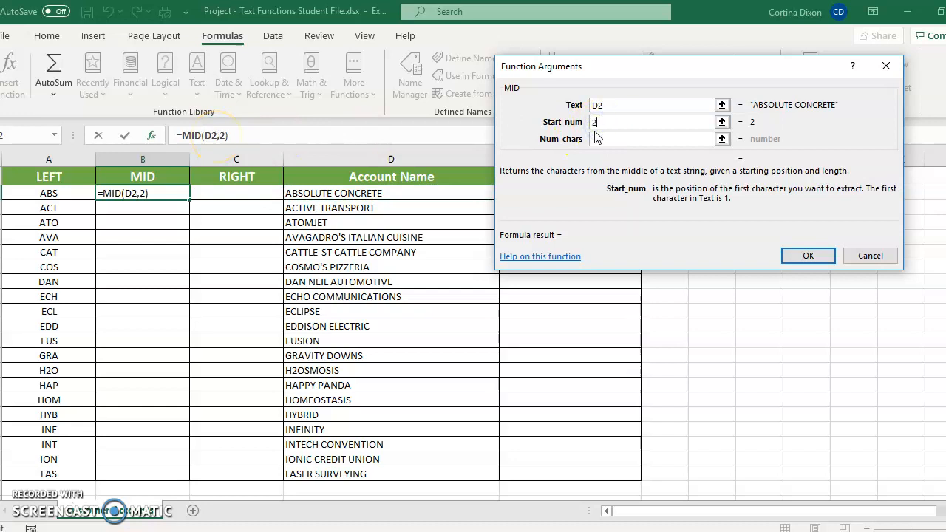
click(600, 140)
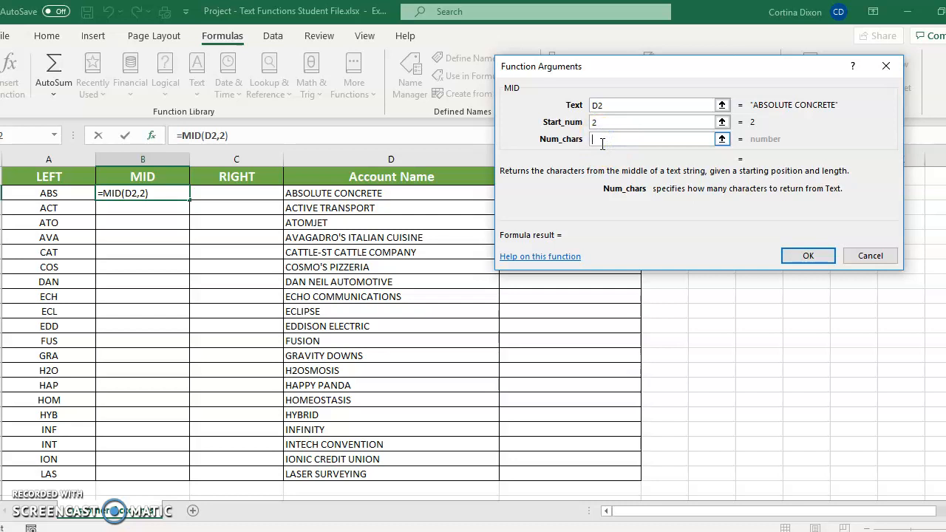
text(4)
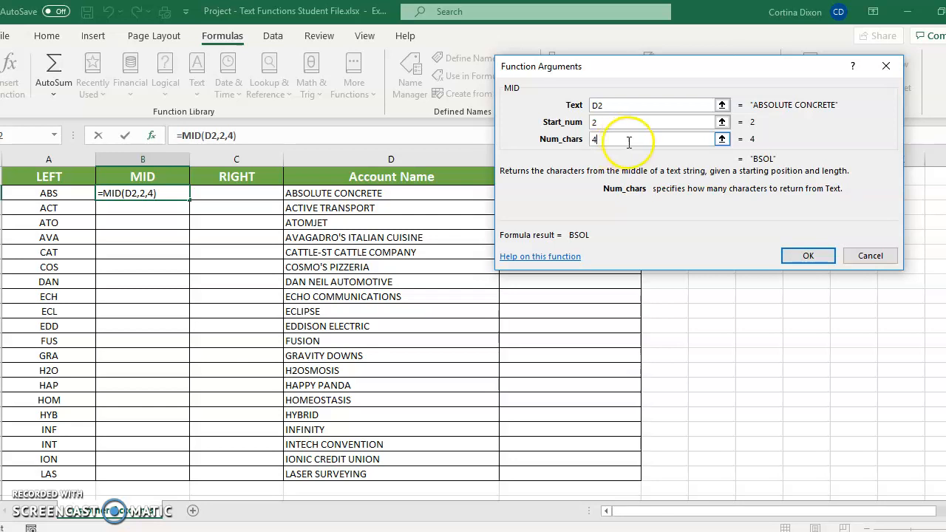
click(796, 255)
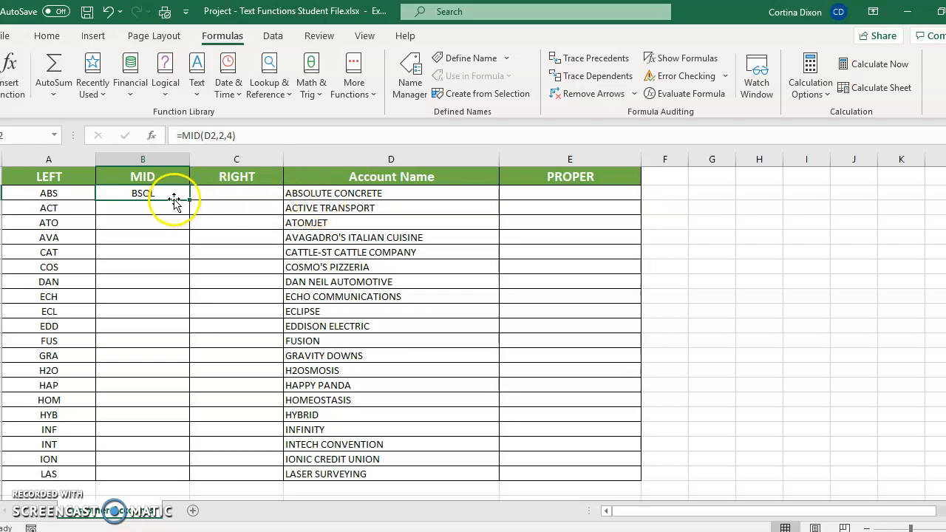
drag(190, 200, 190, 387)
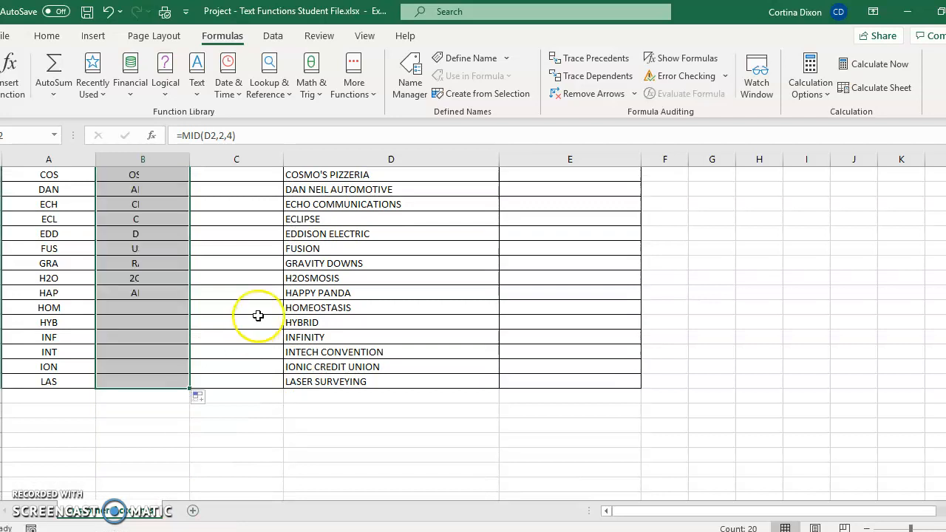
scroll(253, 326, up, 2)
Enter =RIGHT(D2,5) in cell C2 and fill the formula down the RIGHT column through the last account row
click(234, 194)
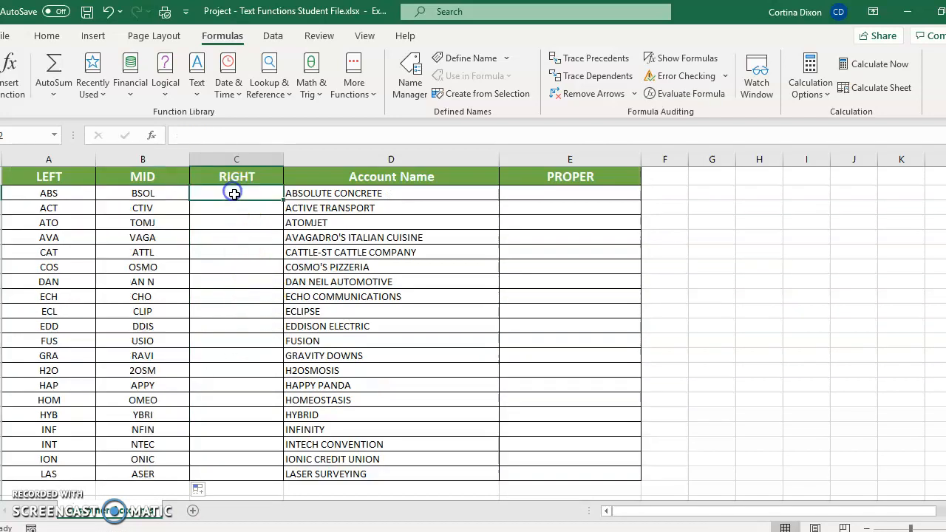
text(=)
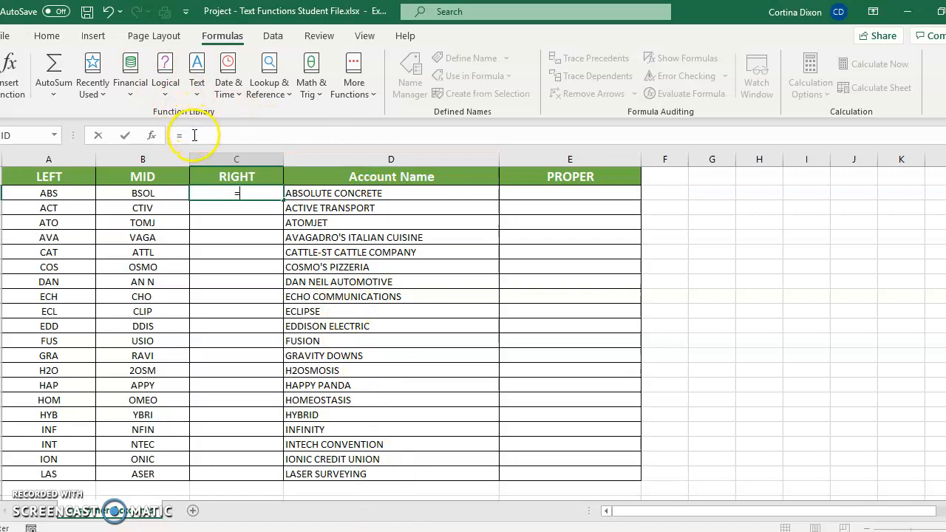
text(RIGHT)
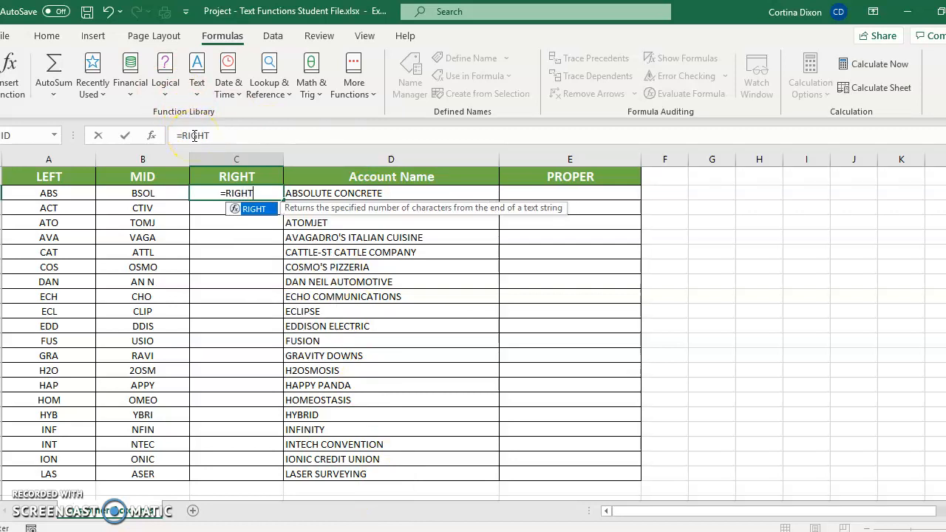
text(()
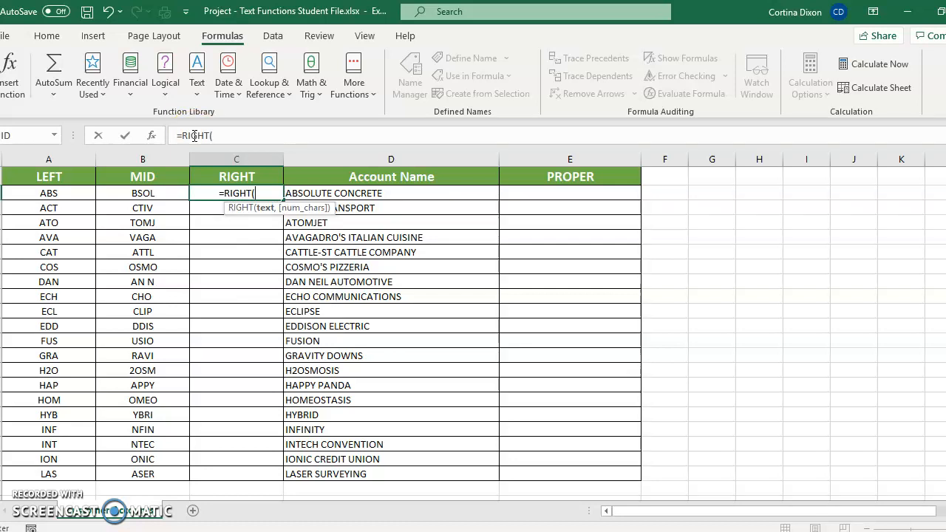
text(D2,)
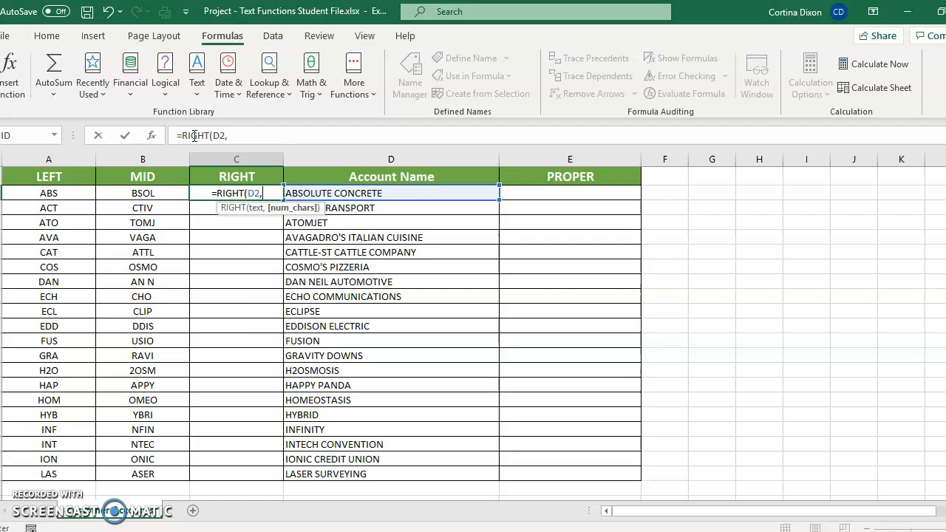
text(5)
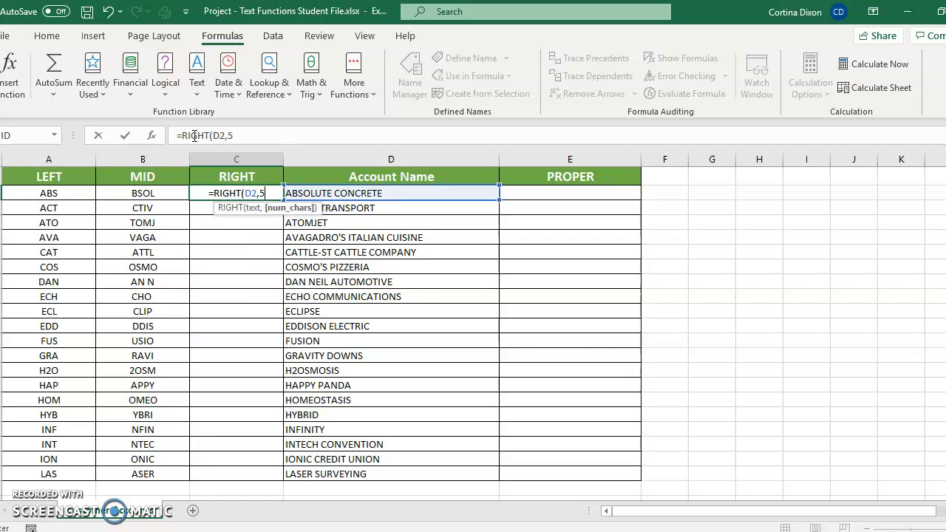
text())
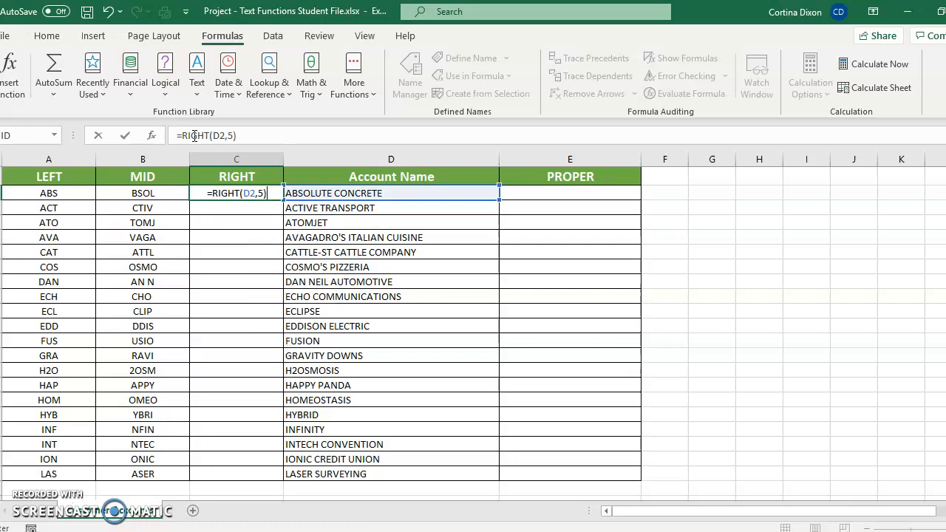
key(Return)
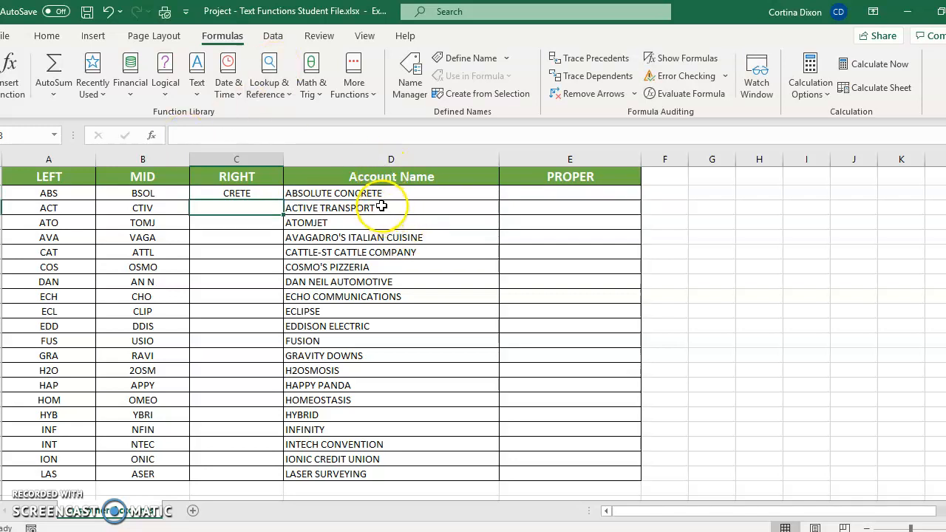
click(260, 187)
drag(275, 199, 279, 477)
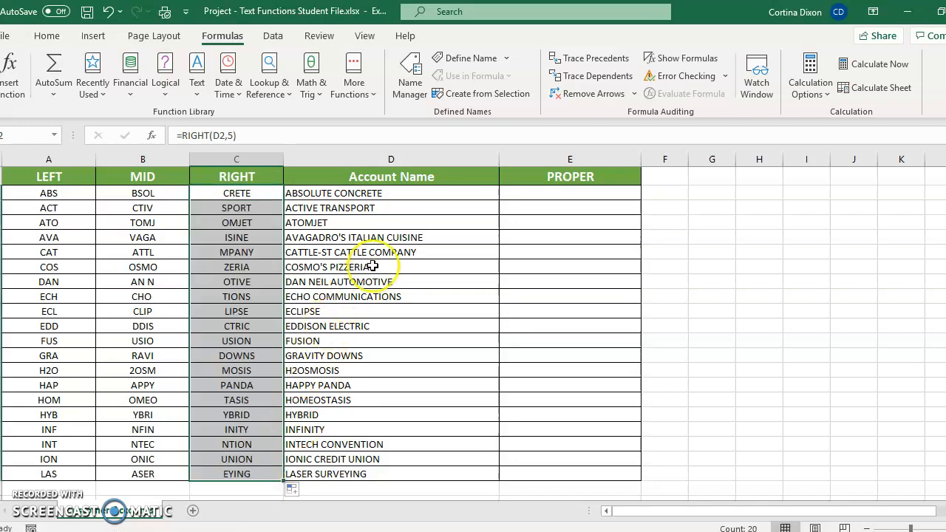
Enter =PROPER(D2) in cell E2 and fill the formula down the PROPER column through the last account row
click(520, 199)
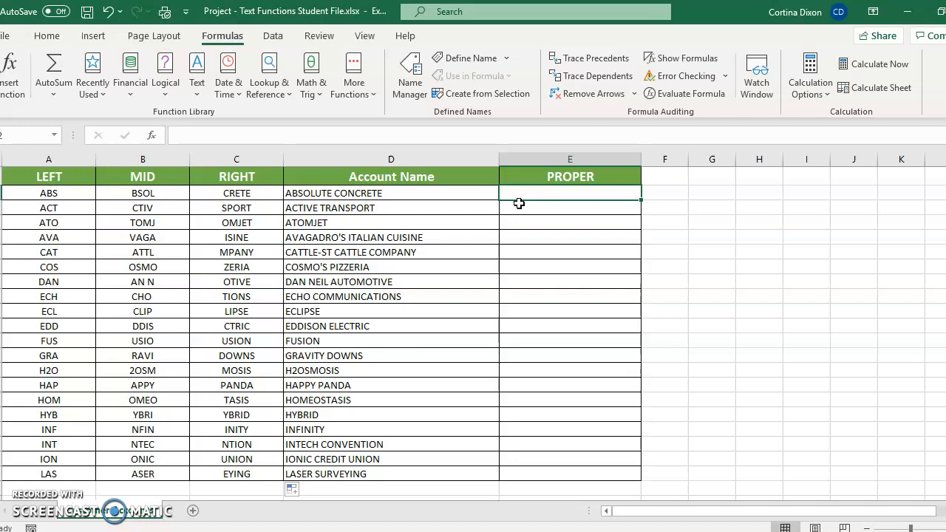
text(=)
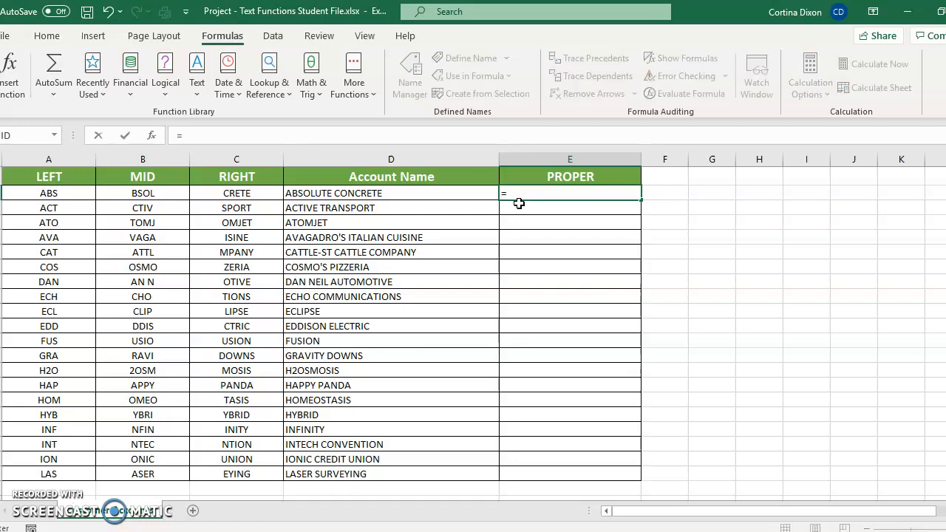
text(PROPER)
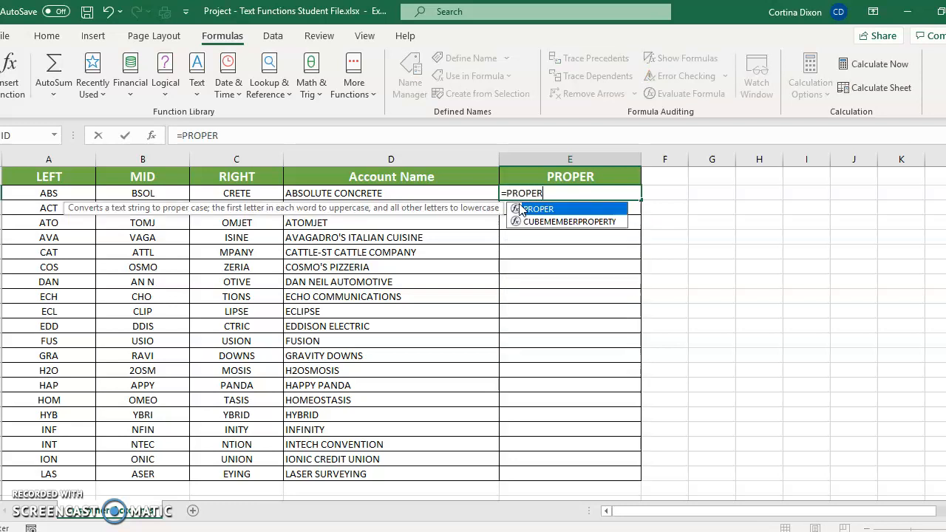
text((D2)
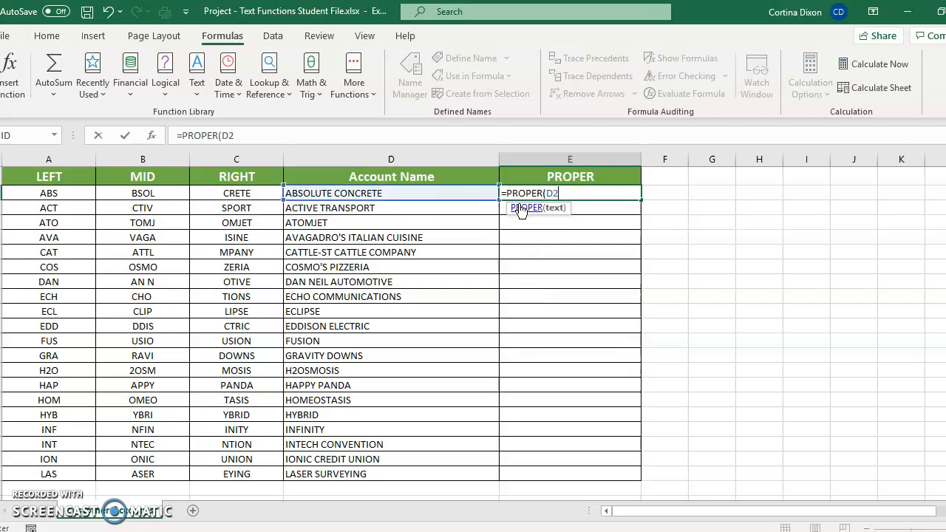
text())
key(Return)
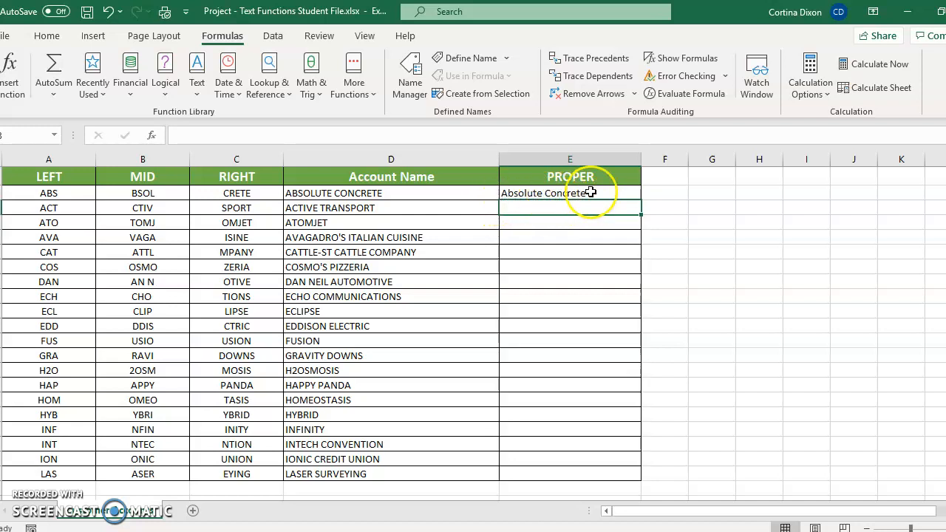
click(616, 195)
drag(640, 198, 629, 477)
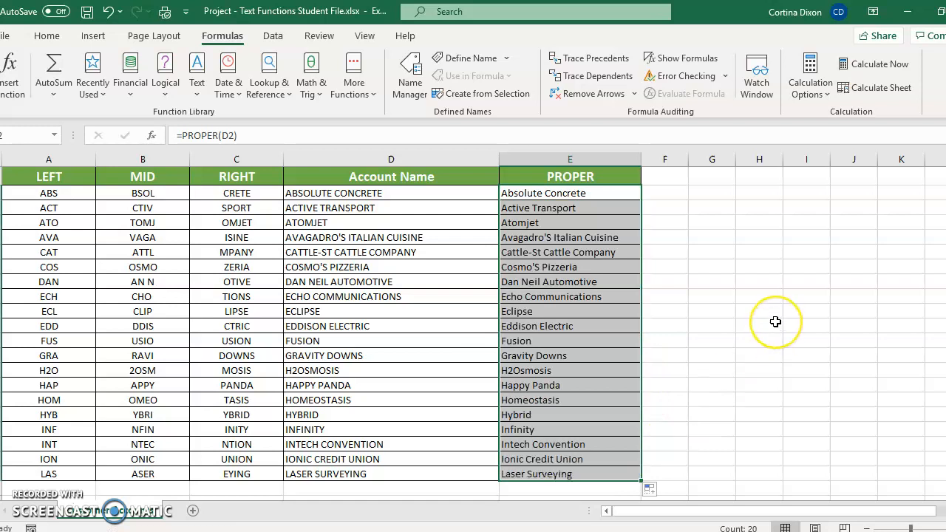